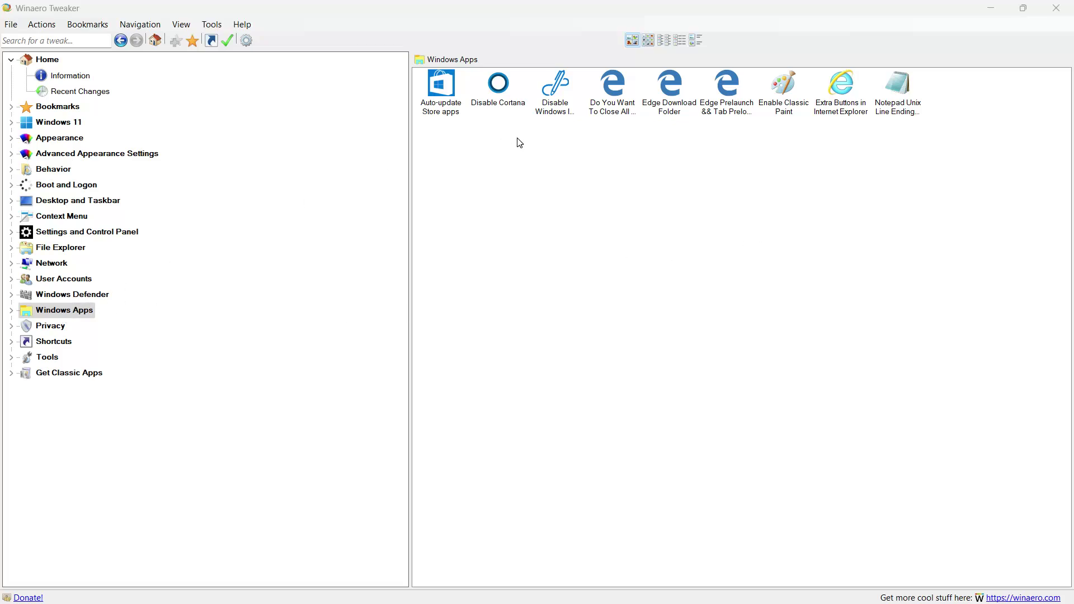
# - Turn on the Disable Cortana tweak
pyautogui.click(502, 101)
pyautogui.doubleClick(503, 102)
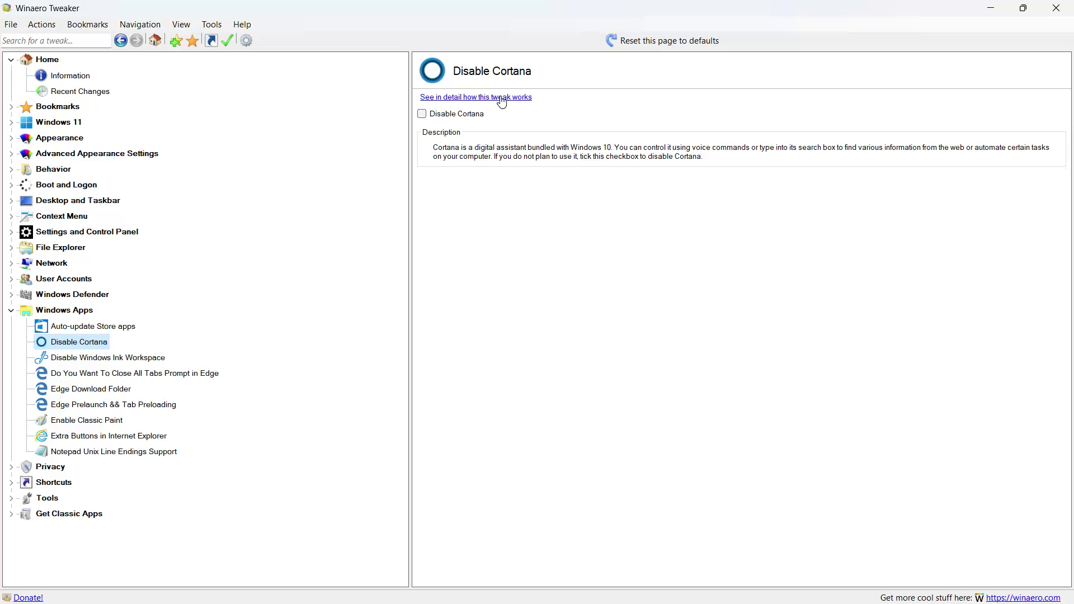
pyautogui.click(422, 115)
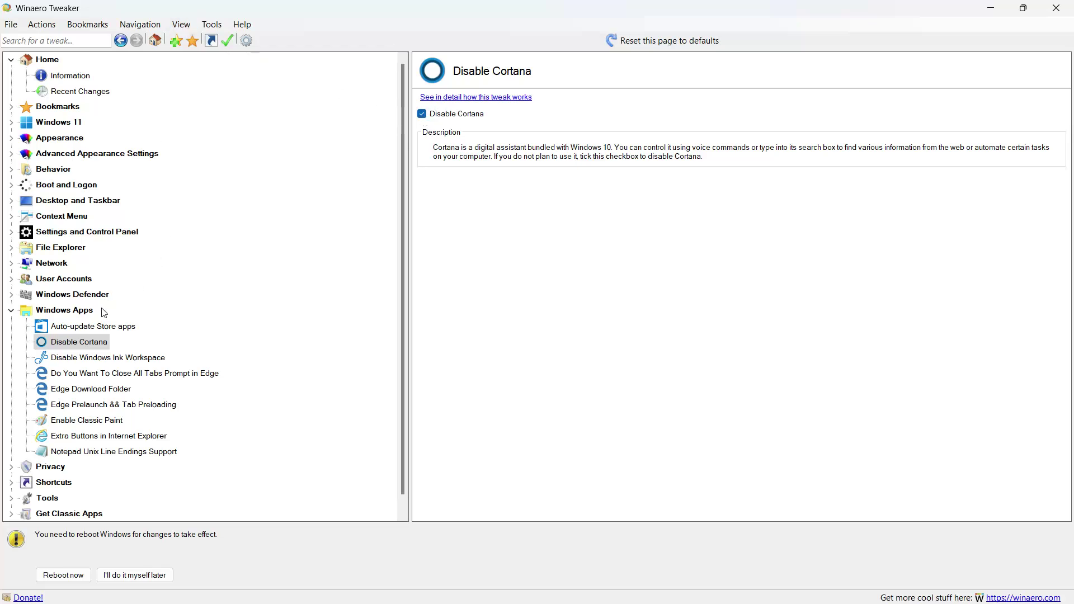
# - Turn on Disable Windows Ink Workspace, then show the Windows Defender tweaks
pyautogui.click(75, 311)
pyautogui.click(76, 311)
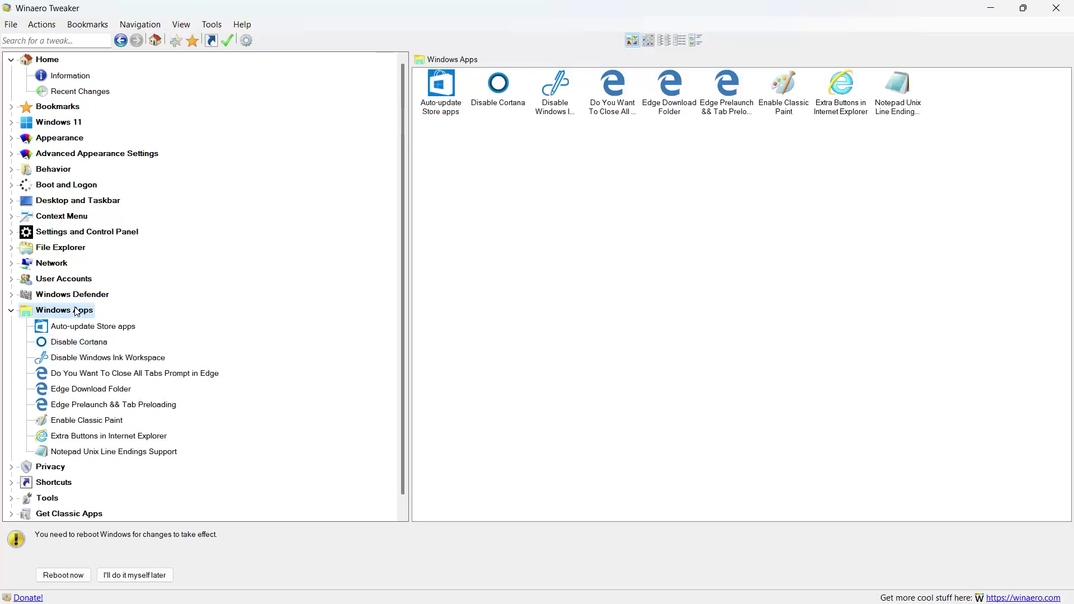
pyautogui.click(565, 92)
pyautogui.doubleClick(564, 92)
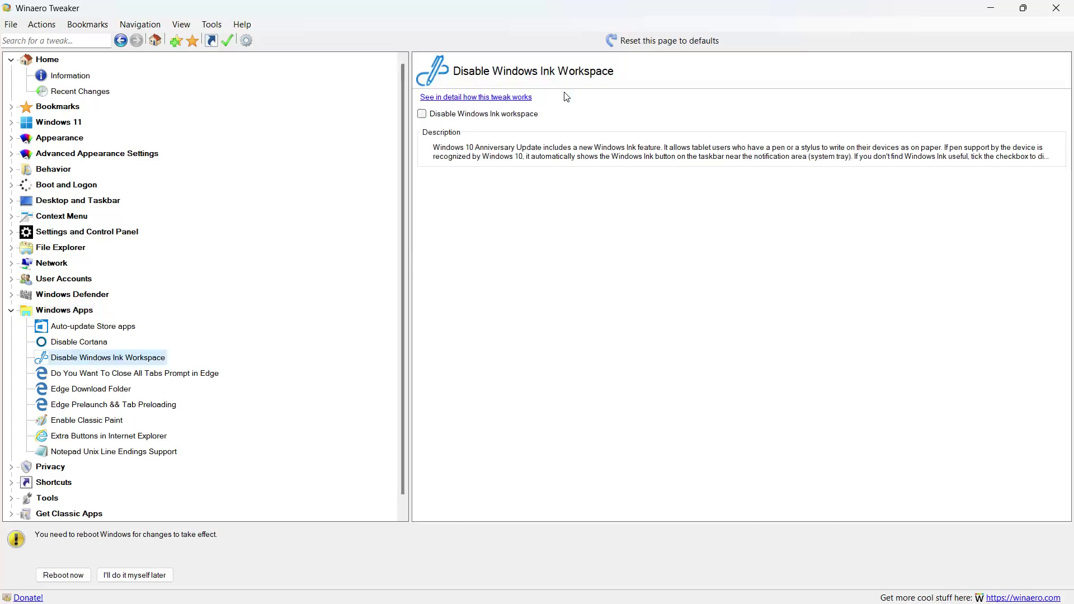
pyautogui.click(422, 115)
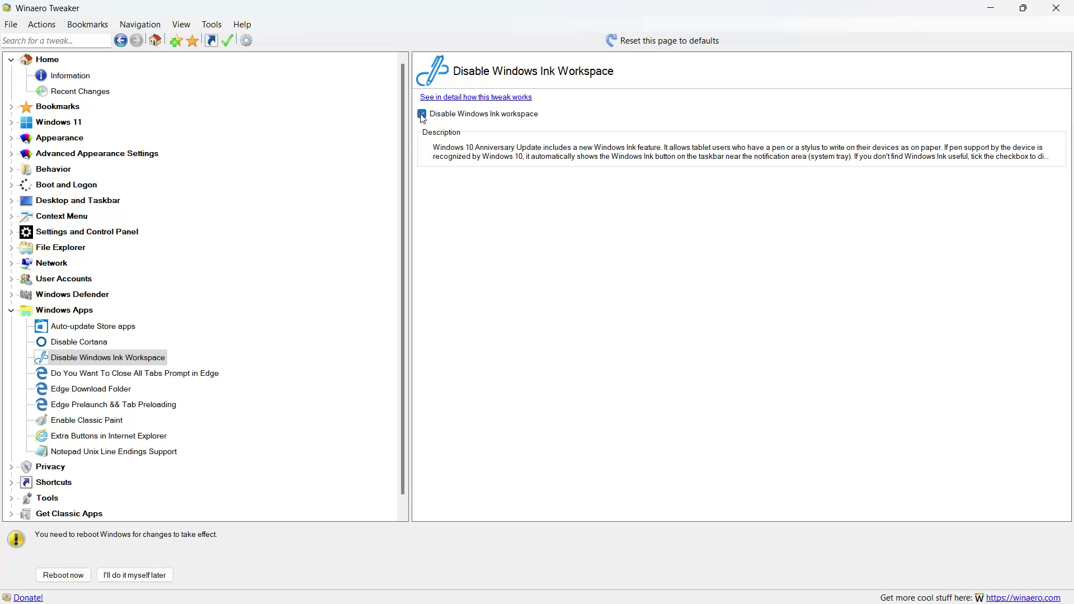
pyautogui.click(74, 296)
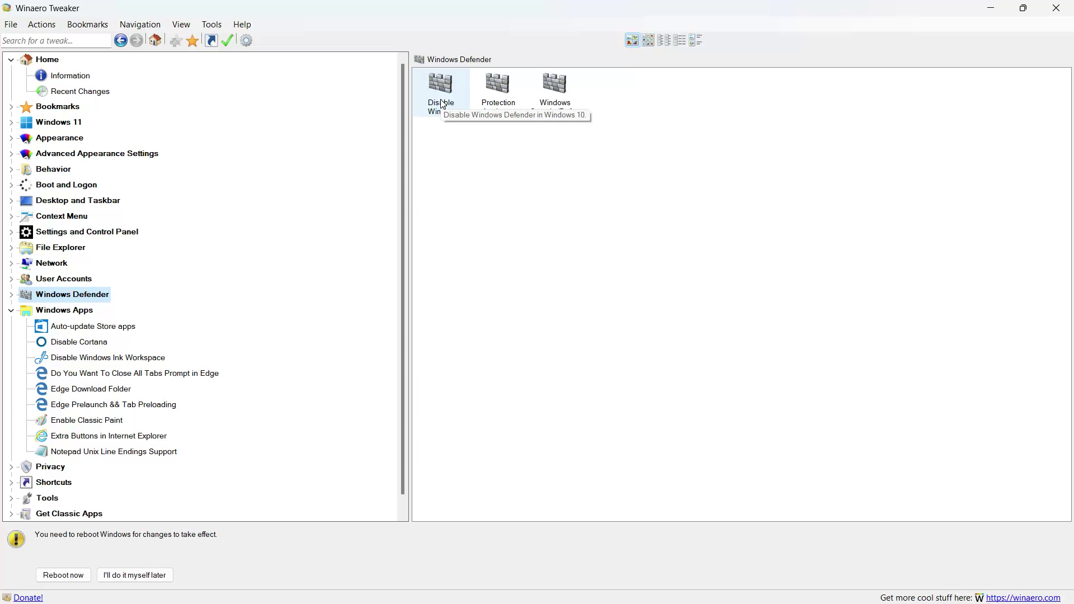
pyautogui.press('super')
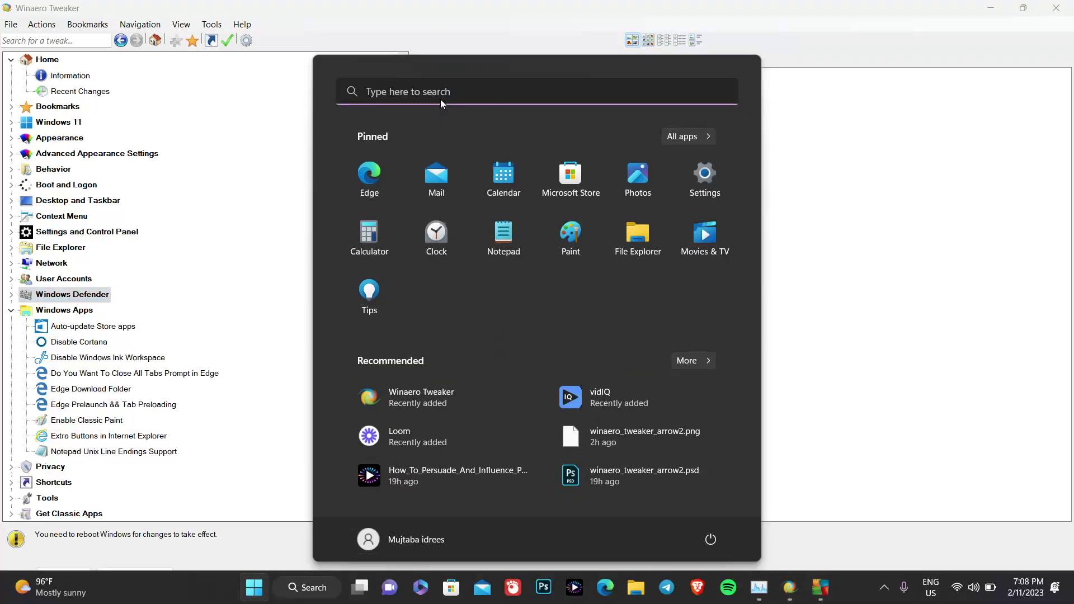
pyautogui.moveTo(821, 588)
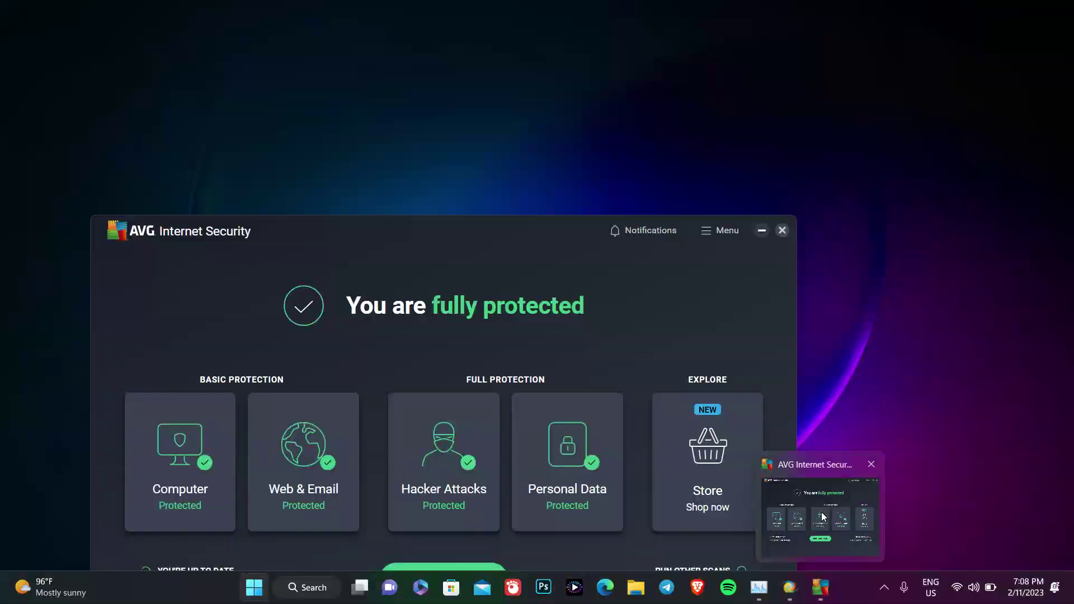
pyautogui.click(823, 517)
pyautogui.moveTo(510, 236)
pyautogui.mouseDown()
pyautogui.moveTo(608, 177)
pyautogui.moveTo(624, 178)
pyautogui.mouseUp()
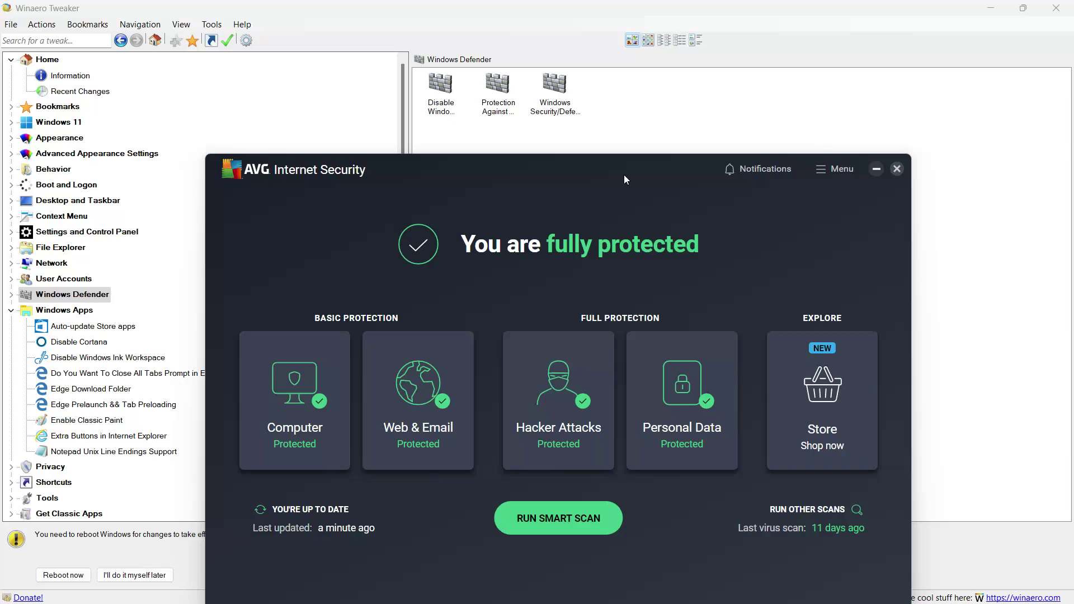
pyautogui.moveTo(595, 166); pyautogui.dragTo(569, 155)
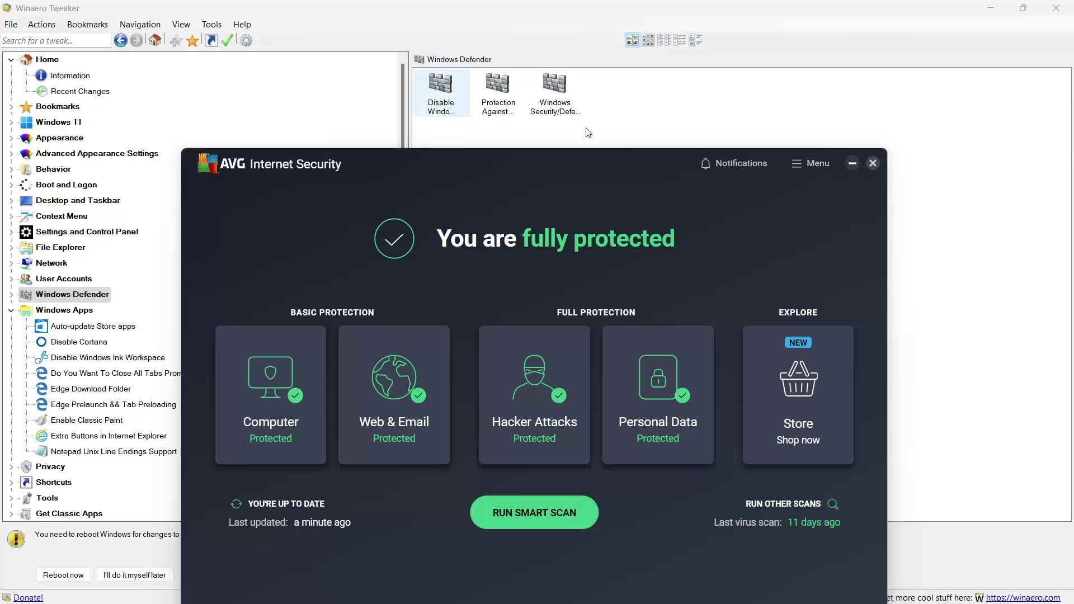
pyautogui.click(852, 164)
pyautogui.doubleClick(439, 99)
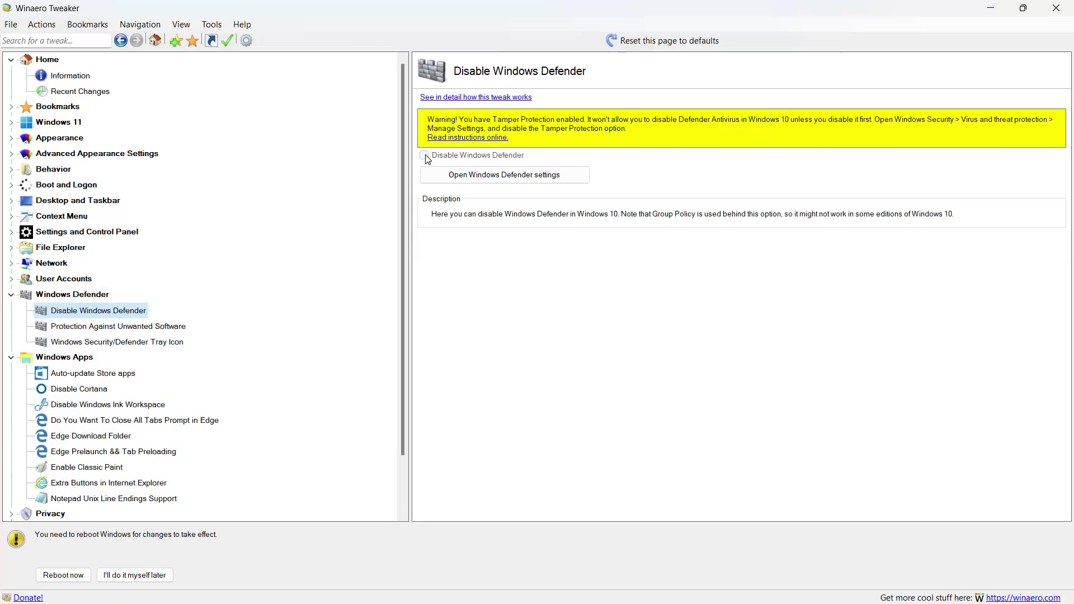
# - Open Windows Defender settings, reposition Windows Security, and expand Microsoft Defender Antivirus options
pyautogui.click(463, 176)
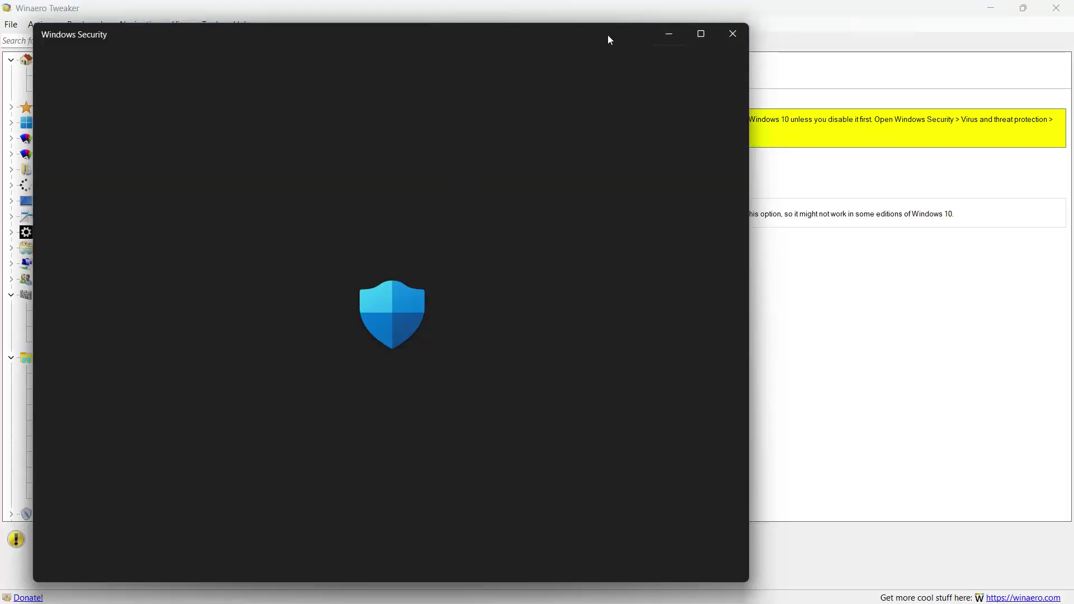
pyautogui.moveTo(608, 39); pyautogui.dragTo(756, 148)
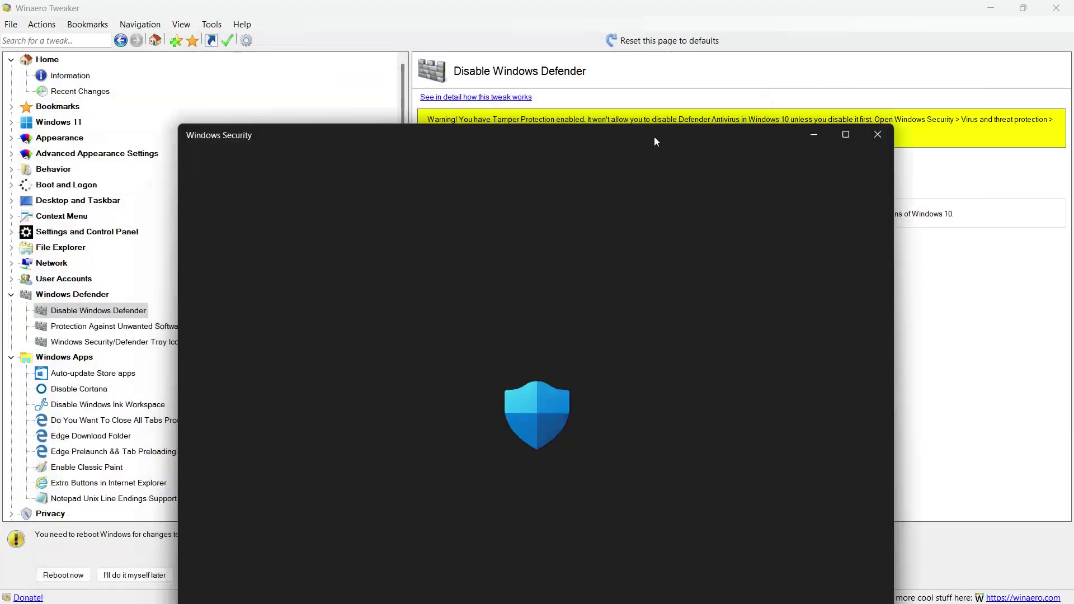
pyautogui.moveTo(756, 147)
pyautogui.mouseDown()
pyautogui.moveTo(838, 248)
pyautogui.moveTo(879, 171)
pyautogui.moveTo(876, 122)
pyautogui.mouseUp()
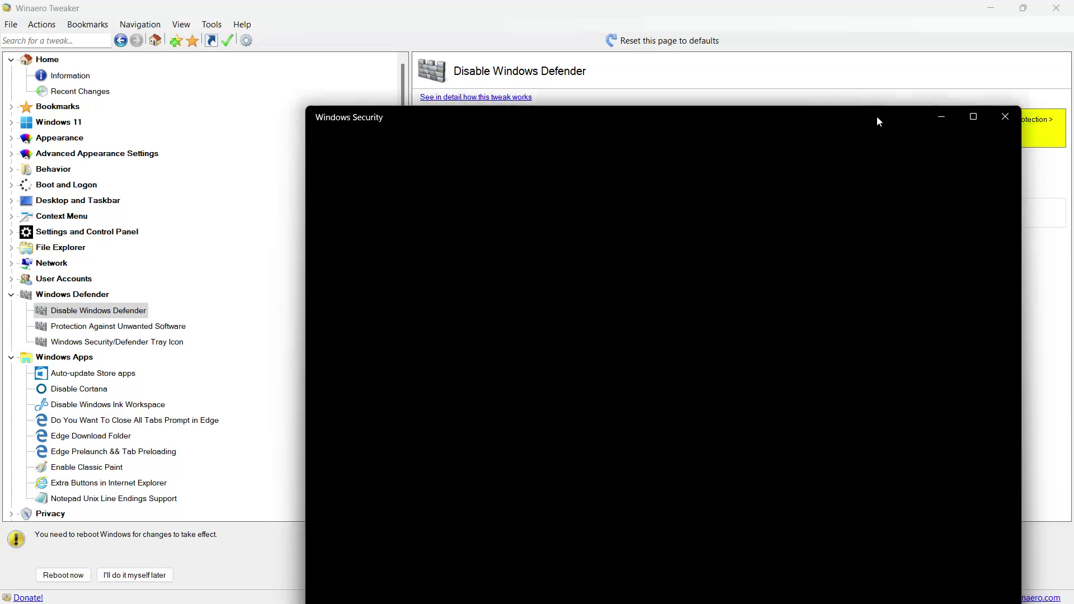
pyautogui.moveTo(877, 121); pyautogui.dragTo(849, 111)
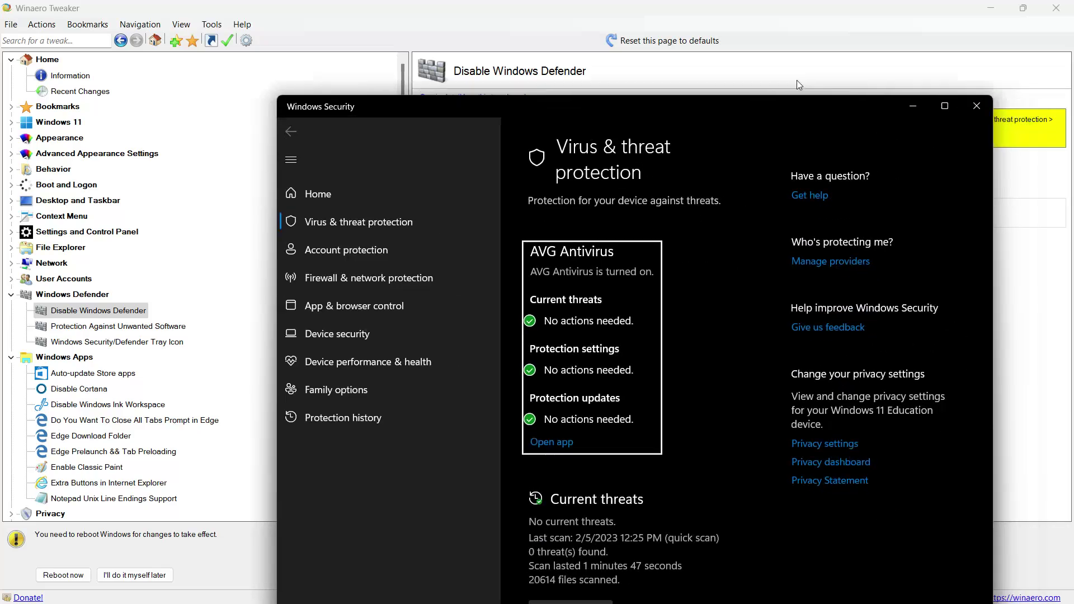
pyautogui.moveTo(797, 84); pyautogui.dragTo(762, 48)
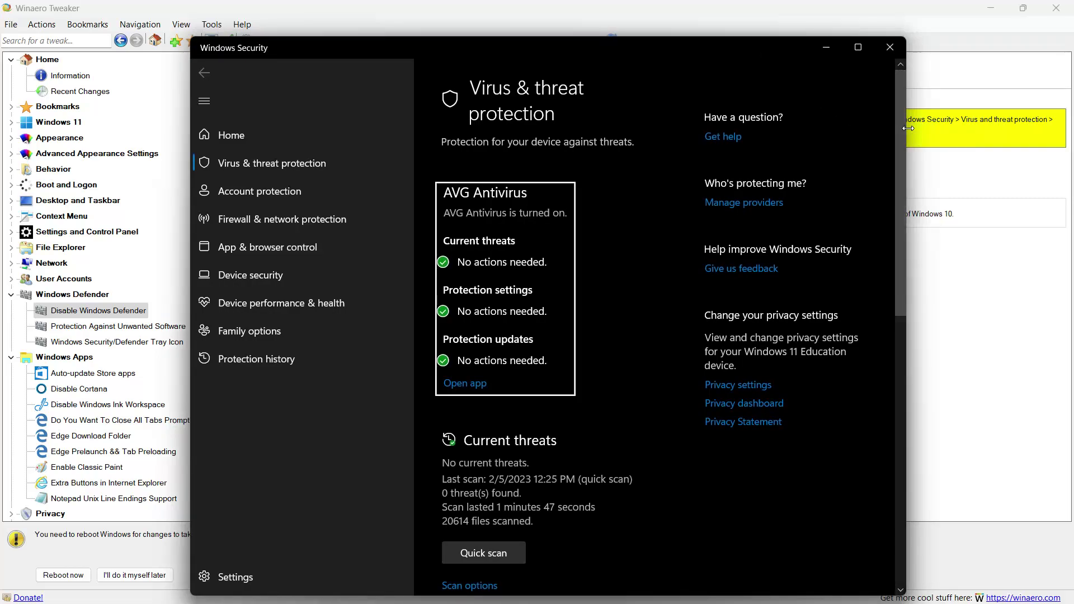
pyautogui.moveTo(899, 130); pyautogui.dragTo(913, 431)
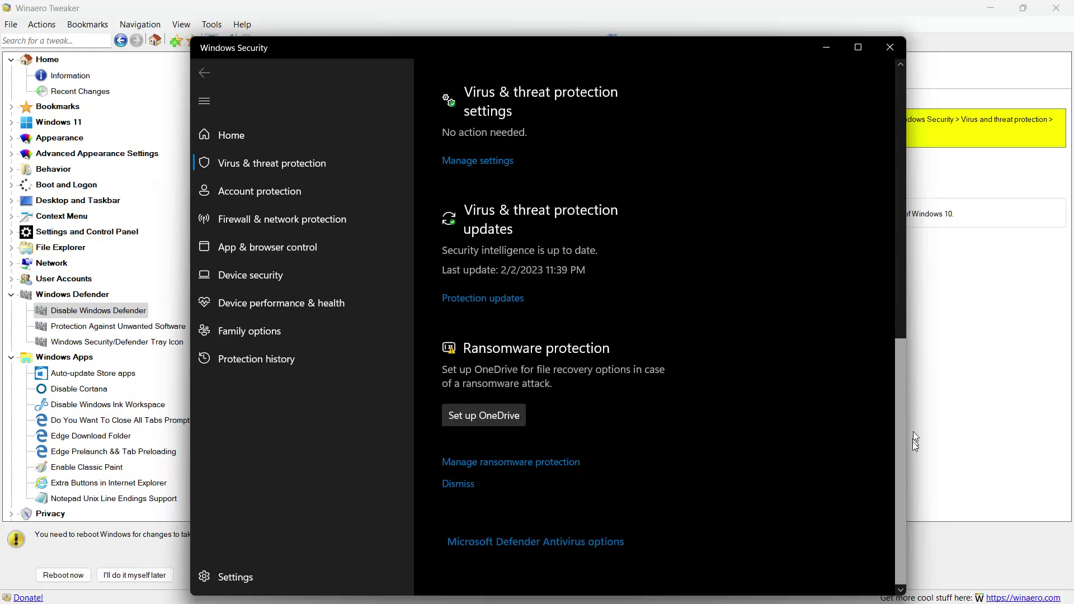
pyautogui.moveTo(921, 397); pyautogui.dragTo(888, 457)
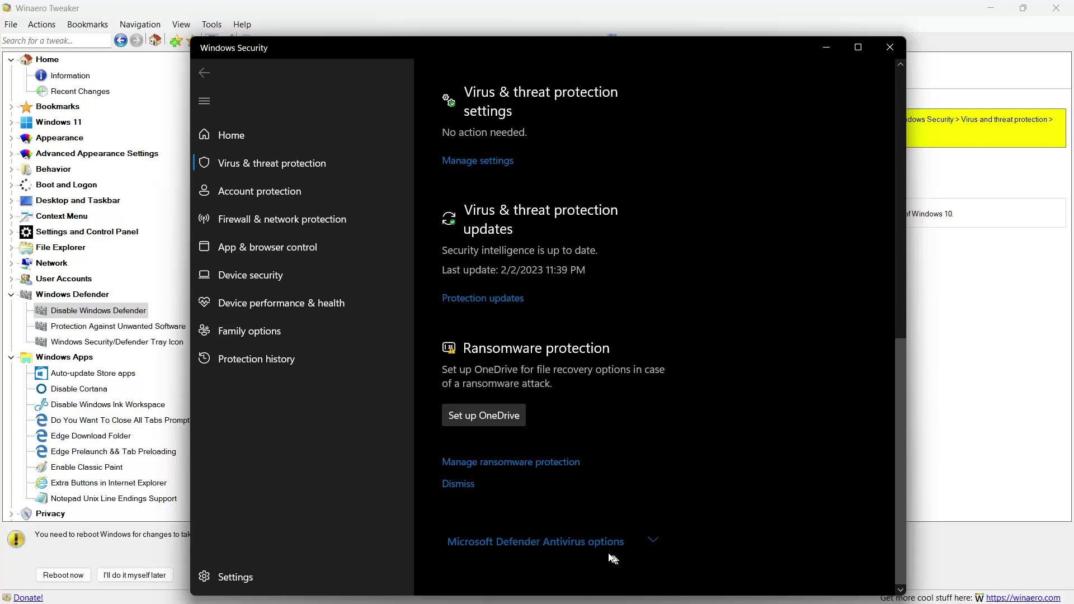
pyautogui.click(594, 541)
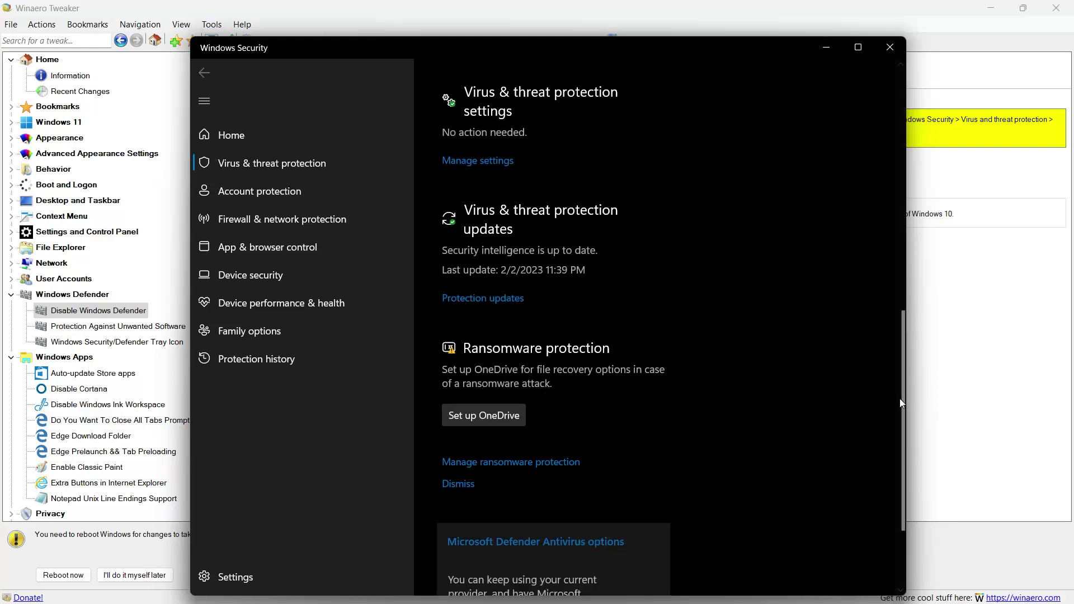
pyautogui.moveTo(901, 403)
pyautogui.mouseDown()
pyautogui.moveTo(904, 524)
pyautogui.moveTo(900, 152)
pyautogui.mouseUp()
pyautogui.click(888, 49)
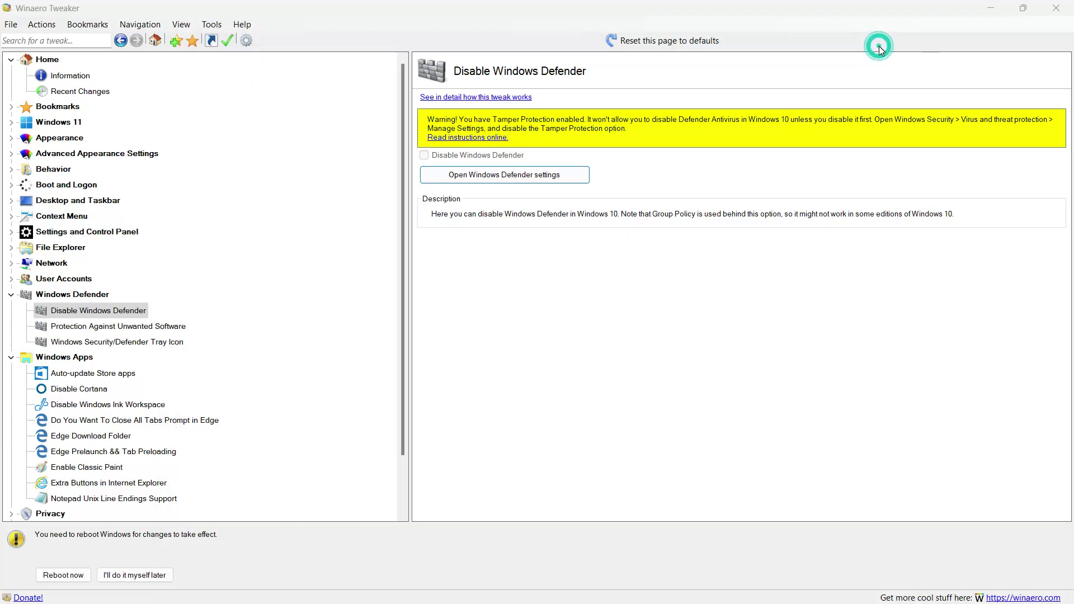
pyautogui.press('super')
pyautogui.moveTo(820, 587)
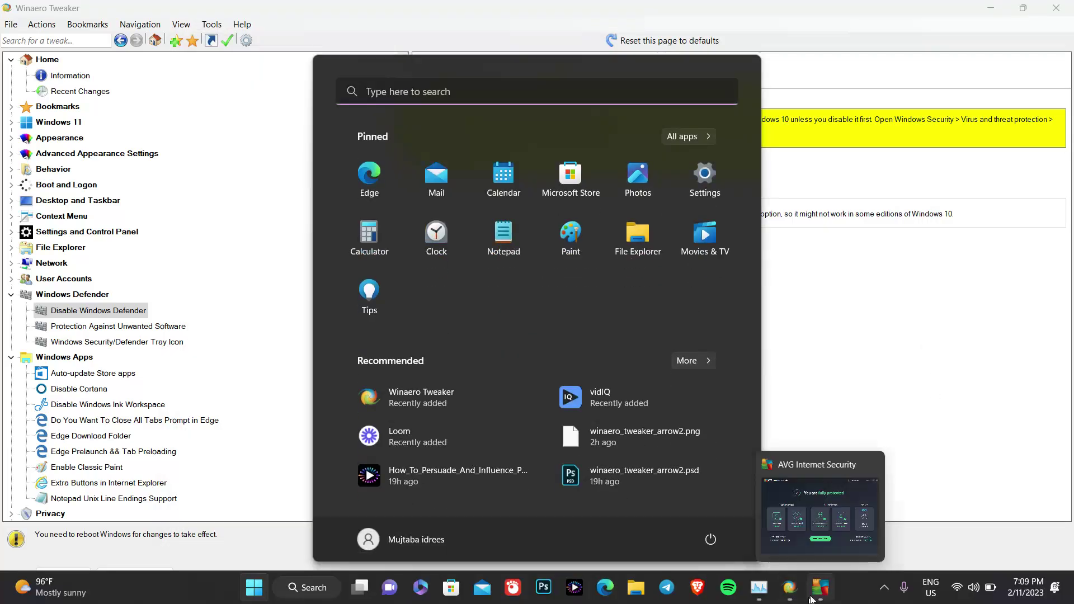
pyautogui.click(818, 517)
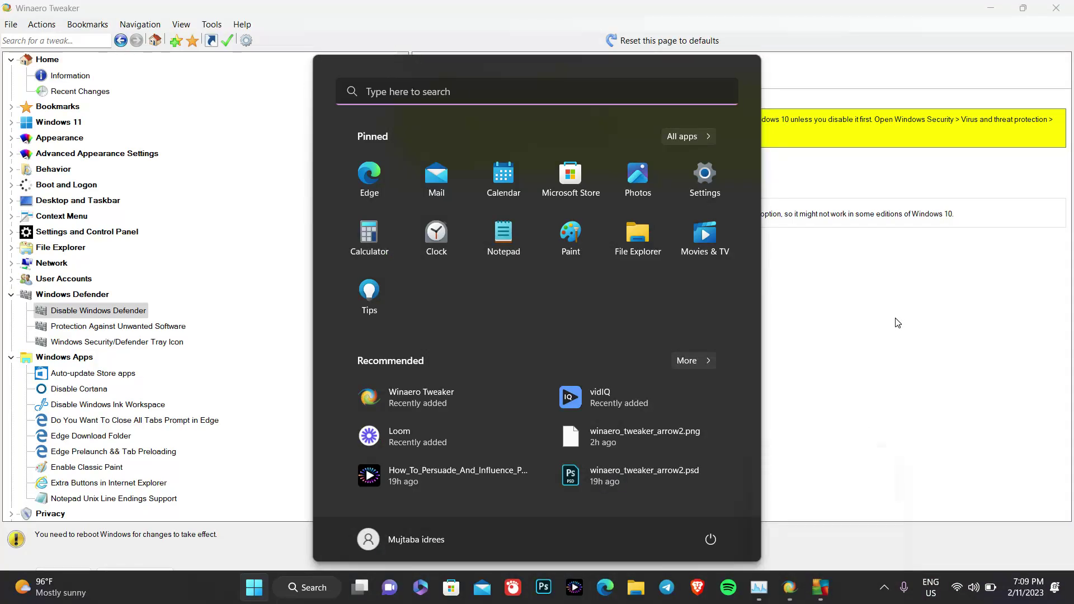
pyautogui.click(896, 323)
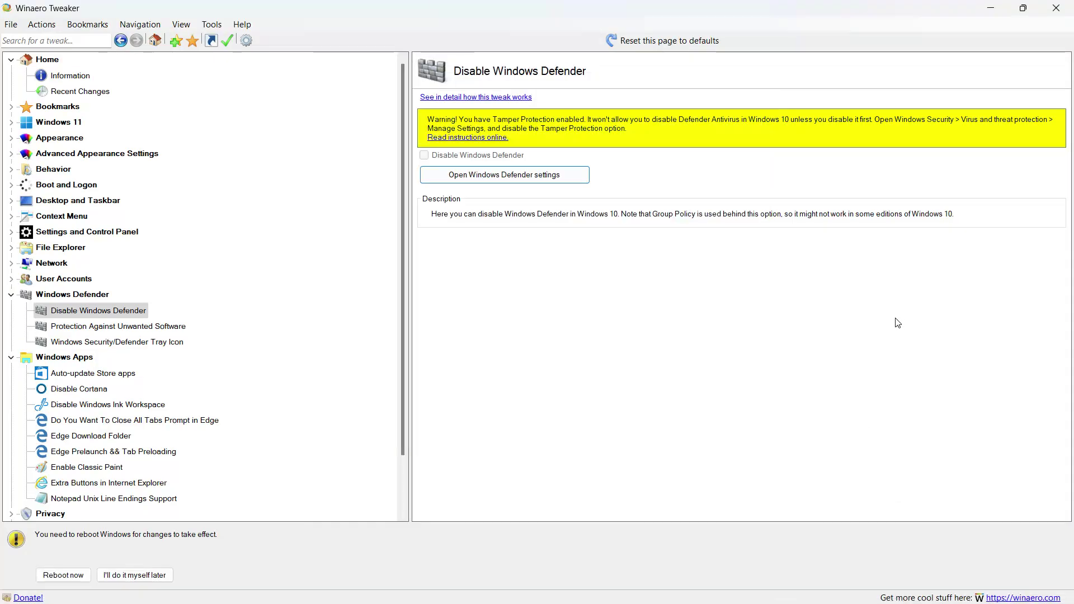